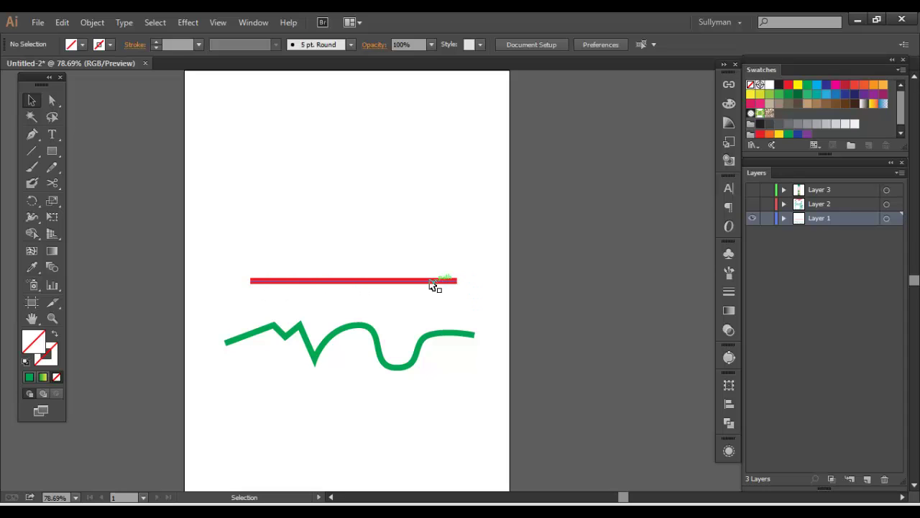
{"action": "left_click_drag", "start_coordinate": [266, 271], "coordinate": [445, 310]}
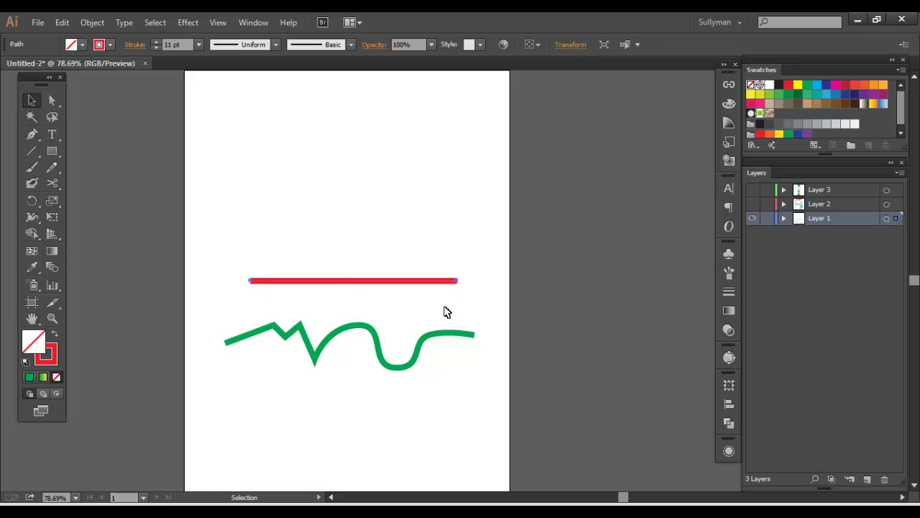
{"action": "left_click", "coordinate": [446, 310]}
{"action": "left_click_drag", "start_coordinate": [251, 304], "coordinate": [451, 386]}
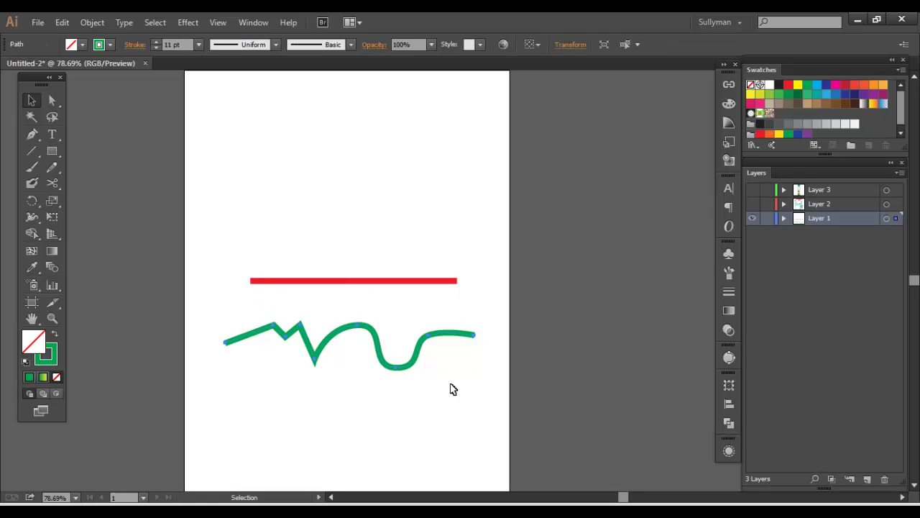
{"action": "left_click", "coordinate": [319, 392]}
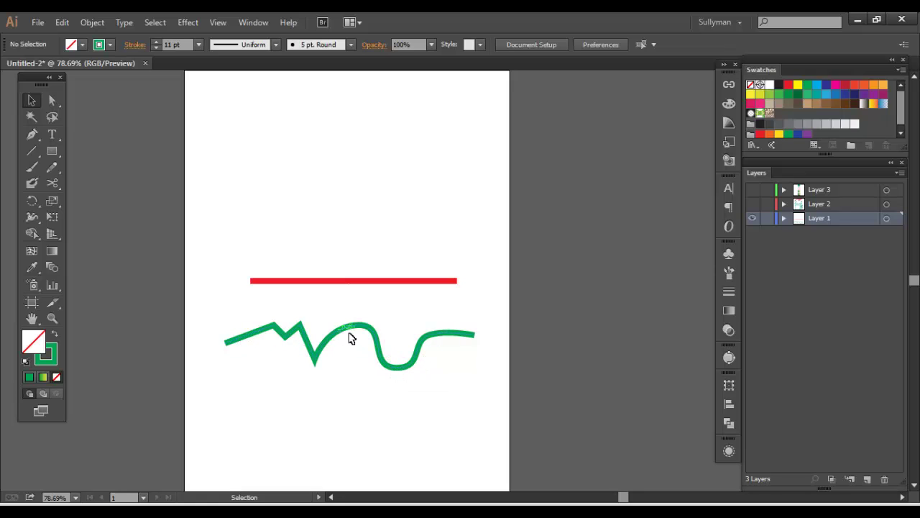
{"action": "left_click_drag", "start_coordinate": [396, 321], "coordinate": [332, 359]}
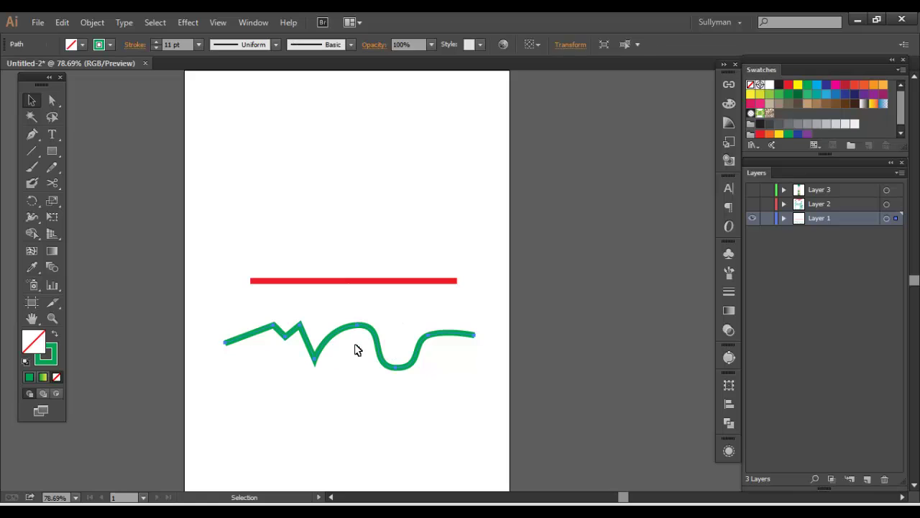
{"action": "left_click", "coordinate": [354, 350]}
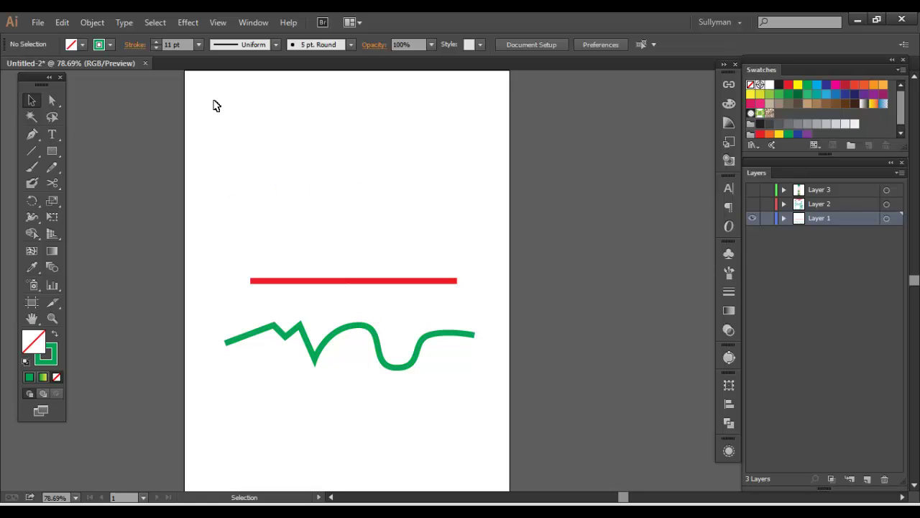
Step: Marquee-select the two invisible paths above the red and green strokes and delete them
{"action": "left_click_drag", "start_coordinate": [214, 101], "coordinate": [473, 248]}
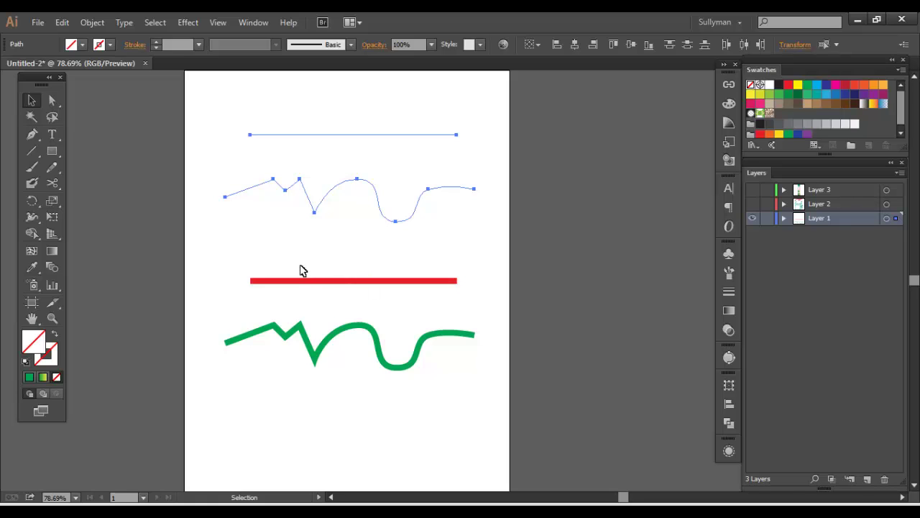
{"action": "left_click_drag", "start_coordinate": [300, 262], "coordinate": [411, 360]}
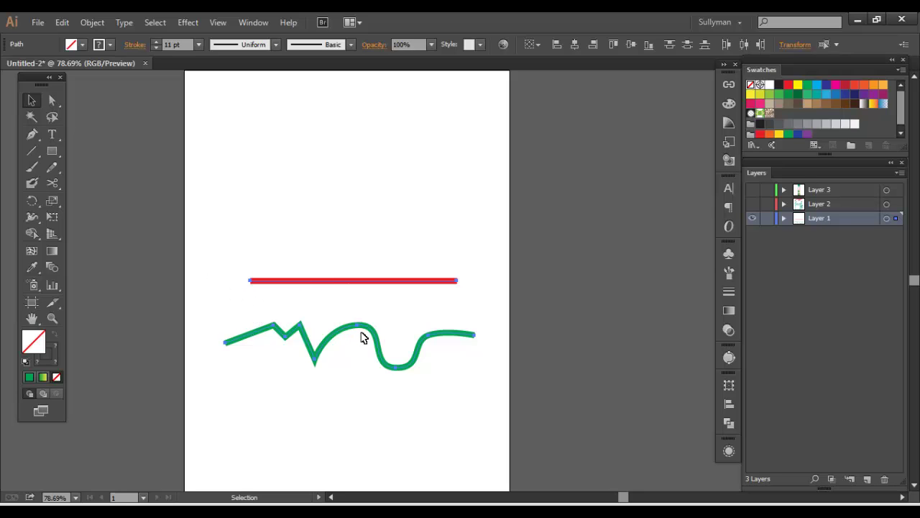
{"action": "left_click_drag", "start_coordinate": [245, 242], "coordinate": [453, 373]}
{"action": "left_click_drag", "start_coordinate": [273, 123], "coordinate": [430, 261]}
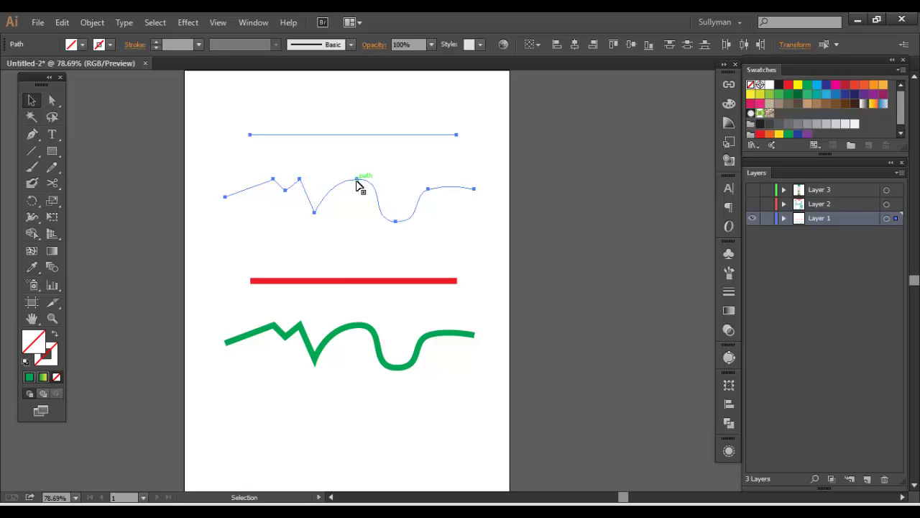
{"action": "key", "text": "Delete"}
Step: Undo the deletion, then delete the two invisible paths again, leaving the red and green lines
{"action": "mouse_move", "coordinate": [206, 243]}
{"action": "left_mouse_down"}
{"action": "mouse_move", "coordinate": [401, 339]}
{"action": "mouse_move", "coordinate": [471, 388]}
{"action": "left_mouse_up"}
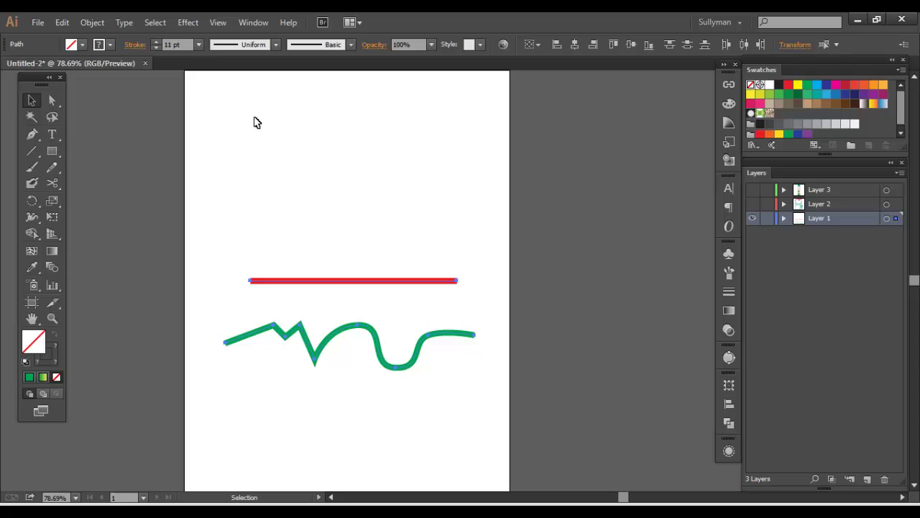
{"action": "key", "text": "ctrl+z"}
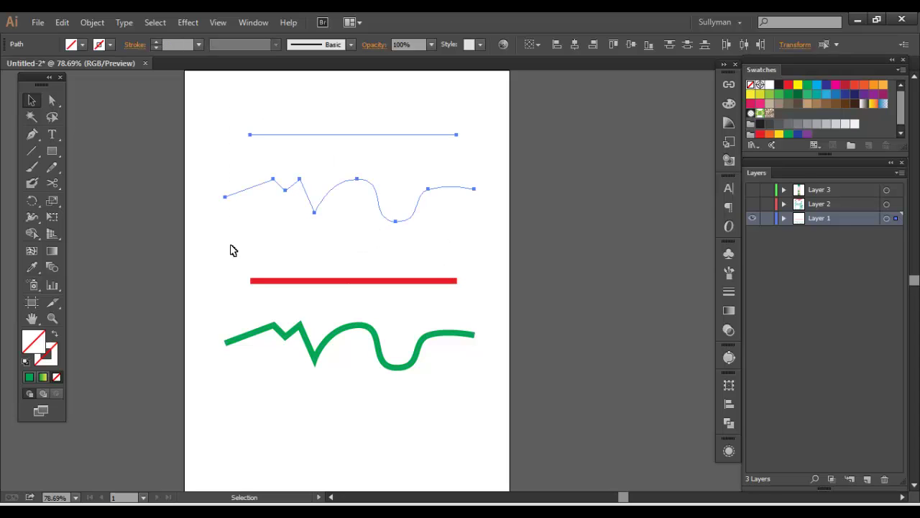
{"action": "key", "text": "Delete"}
{"action": "mouse_move", "coordinate": [216, 249]}
{"action": "left_mouse_down"}
{"action": "mouse_move", "coordinate": [483, 396]}
{"action": "mouse_move", "coordinate": [486, 407]}
{"action": "left_mouse_up"}
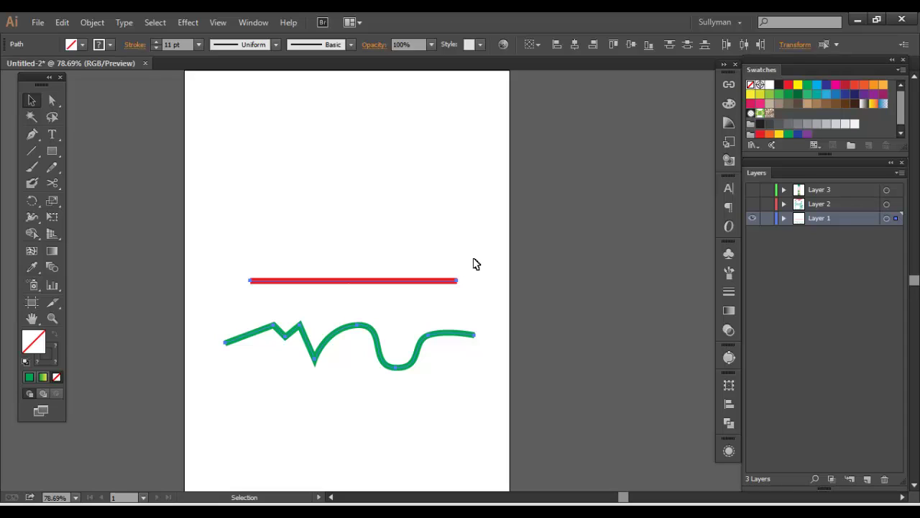
Step: Toggle layer visibility in the Layers panel to hide the line strokes and reveal the square demos
{"action": "left_click", "coordinate": [752, 204]}
{"action": "left_click", "coordinate": [751, 218]}
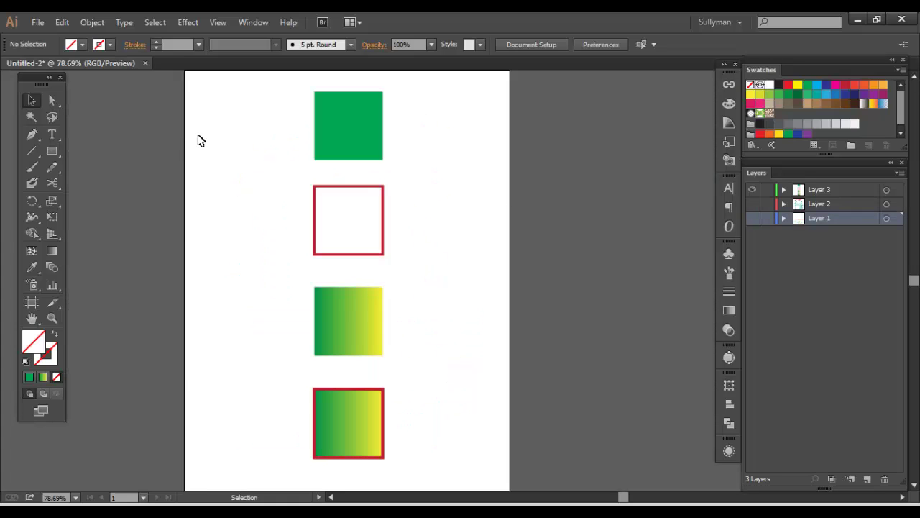
Step: Move all four square demos to the artboard's left side, then select the green square
{"action": "left_click_drag", "start_coordinate": [255, 113], "coordinate": [495, 462]}
{"action": "left_click_drag", "start_coordinate": [330, 316], "coordinate": [276, 313]}
{"action": "left_click", "coordinate": [333, 261]}
{"action": "left_click_drag", "start_coordinate": [341, 170], "coordinate": [184, 119]}
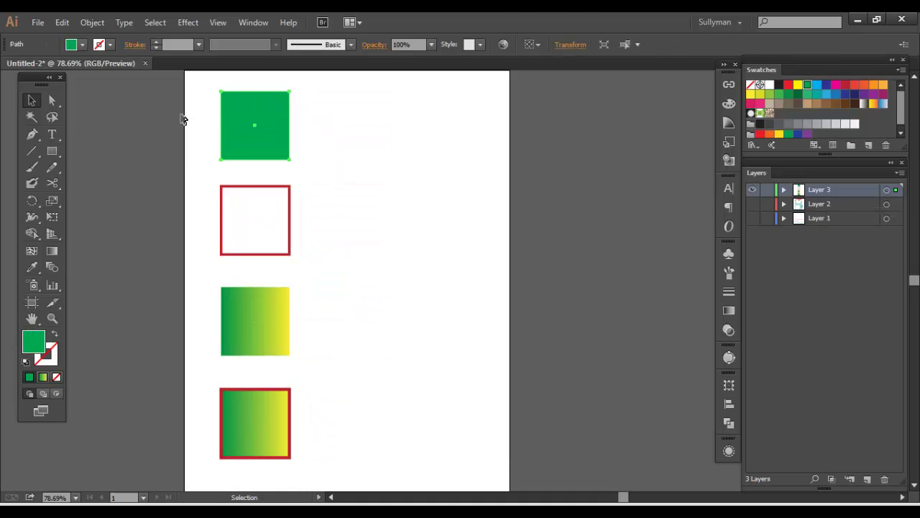
{"action": "left_click", "coordinate": [341, 138]}
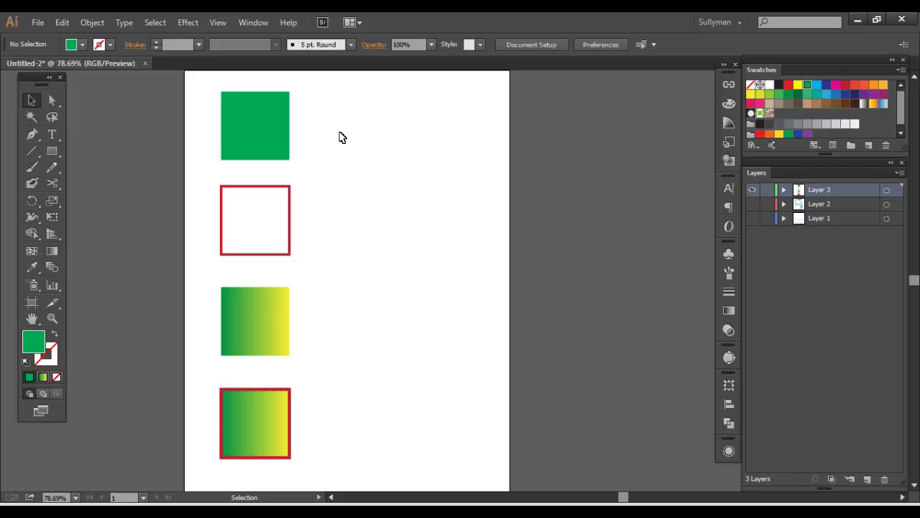
{"action": "left_click", "coordinate": [251, 117]}
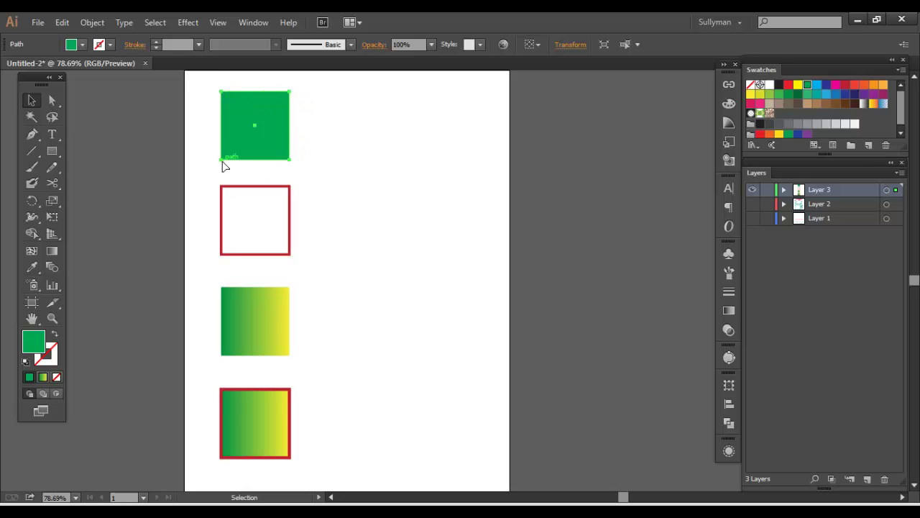
Step: Give the hollow square's red outline a 7 pt stroke weight, then select the gradient square
{"action": "left_click_drag", "start_coordinate": [314, 202], "coordinate": [201, 286]}
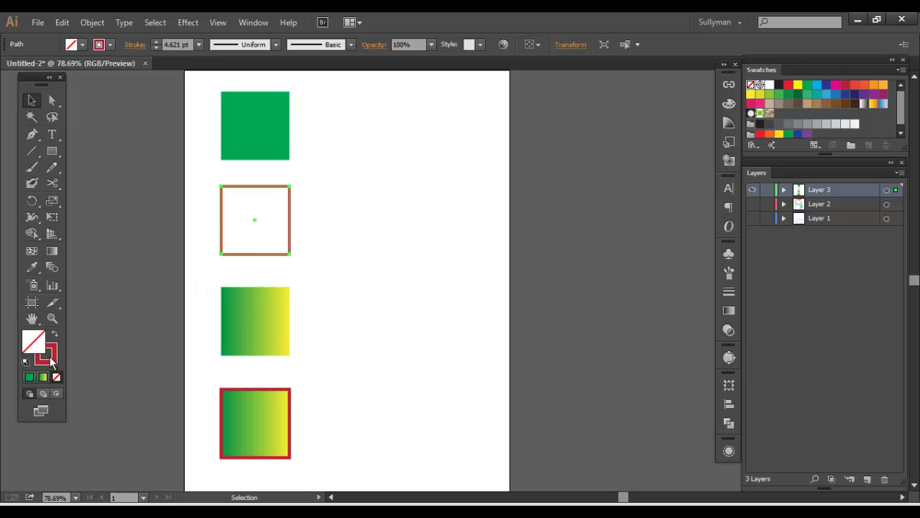
{"action": "left_click", "coordinate": [49, 356]}
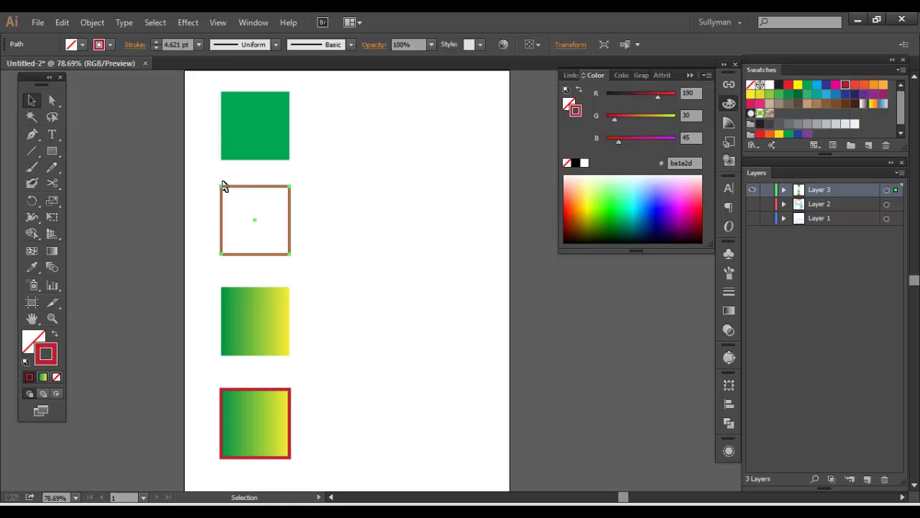
{"action": "left_click", "coordinate": [157, 41]}
{"action": "left_click", "coordinate": [156, 41]}
{"action": "left_click", "coordinate": [156, 40]}
{"action": "left_click", "coordinate": [156, 41]}
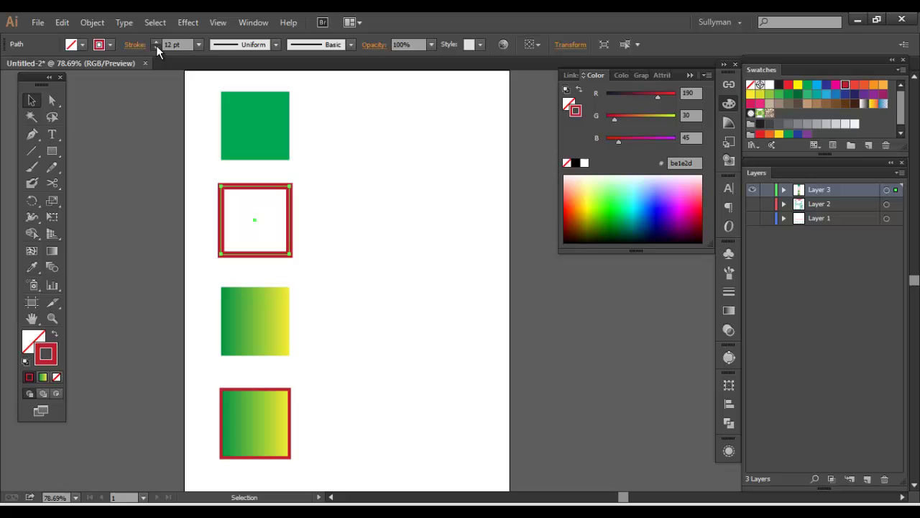
{"action": "left_click", "coordinate": [156, 48]}
{"action": "left_click", "coordinate": [156, 47]}
{"action": "left_click", "coordinate": [156, 48]}
{"action": "left_click", "coordinate": [156, 48]}
{"action": "left_click", "coordinate": [156, 47]}
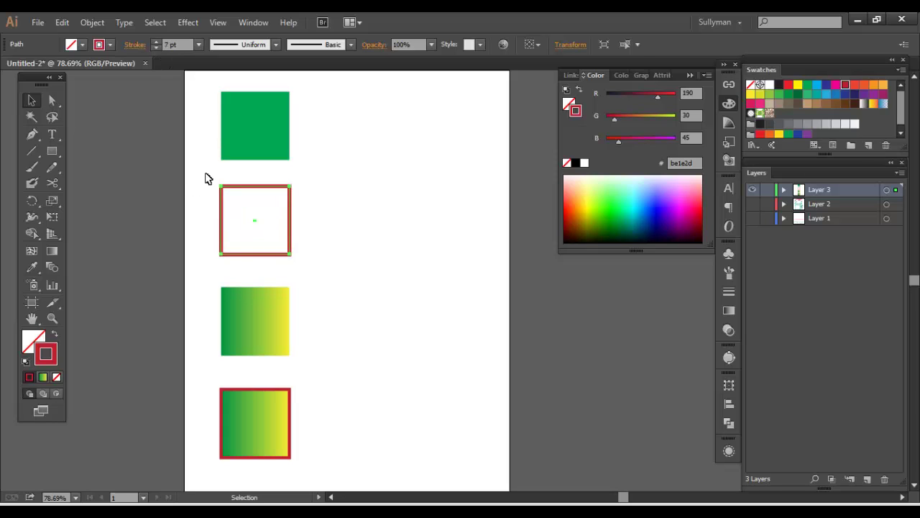
{"action": "left_click", "coordinate": [306, 274]}
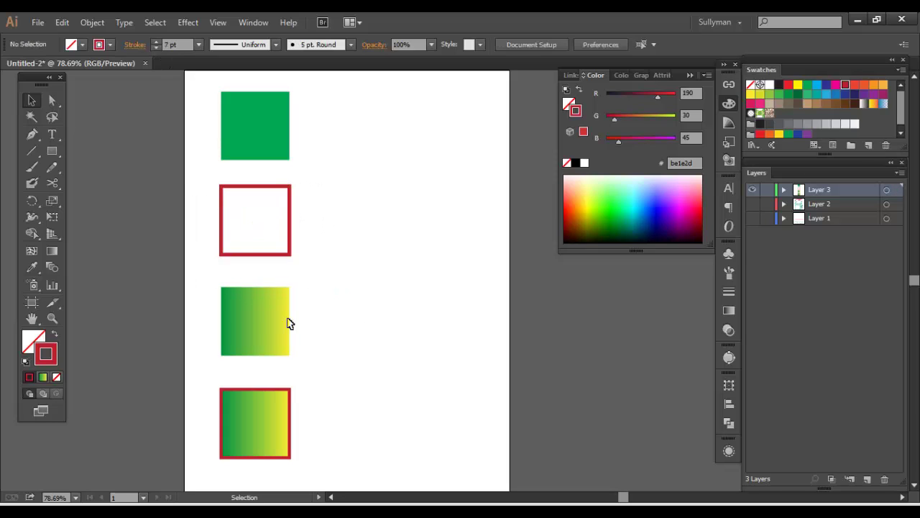
{"action": "left_click", "coordinate": [287, 323]}
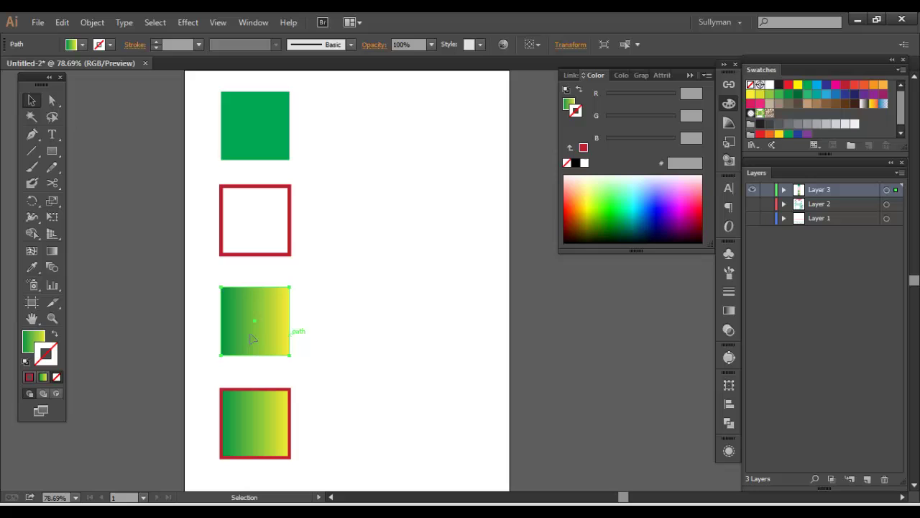
{"action": "left_click", "coordinate": [352, 316]}
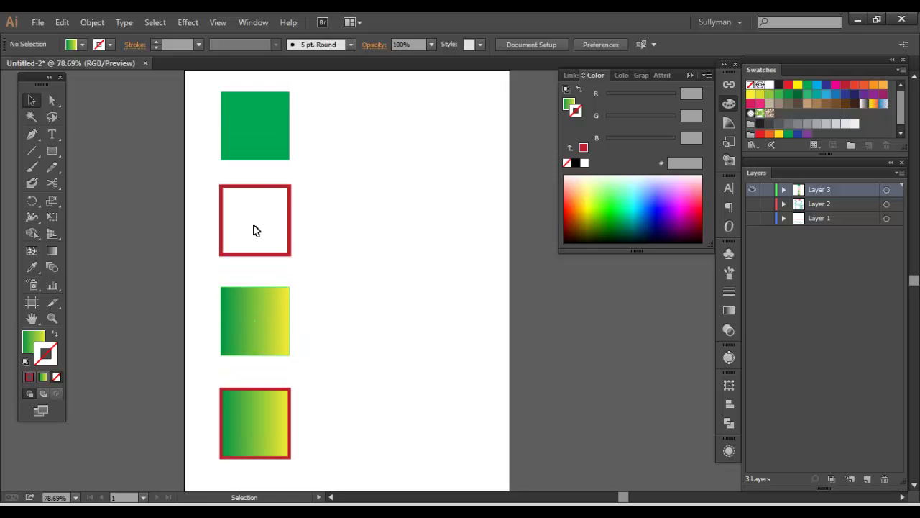
{"action": "left_click", "coordinate": [255, 126]}
{"action": "left_click", "coordinate": [285, 431]}
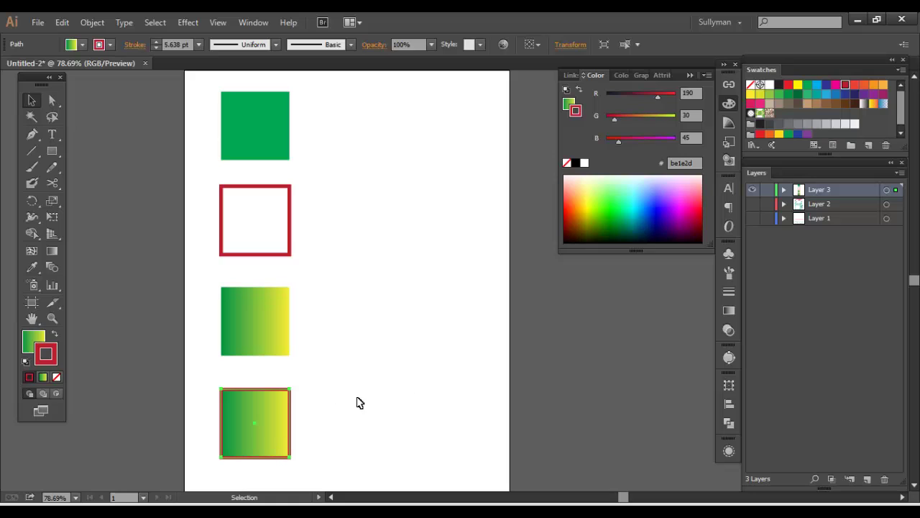
{"action": "left_click", "coordinate": [292, 408]}
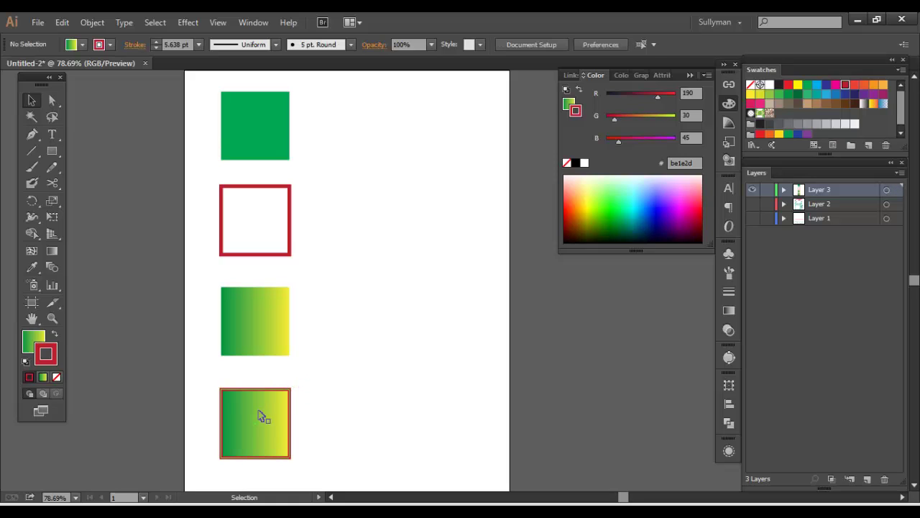
{"action": "left_click", "coordinate": [261, 417]}
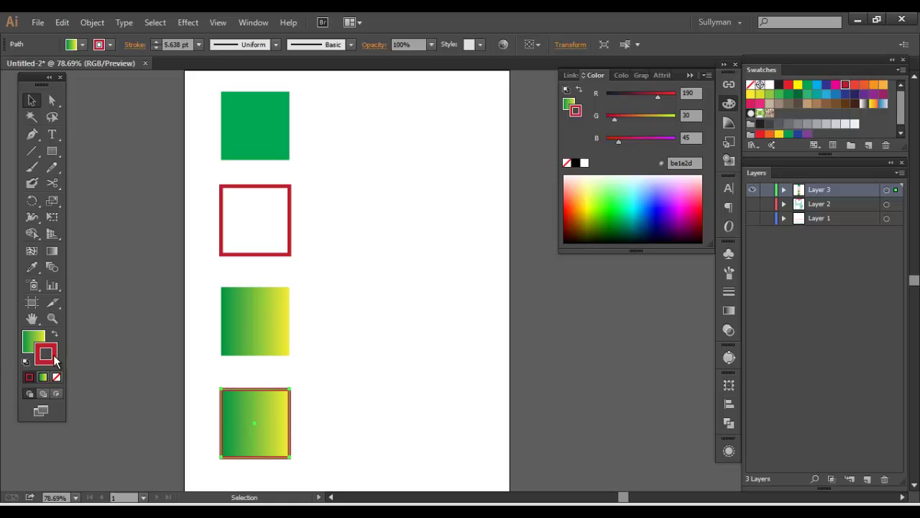
Step: Set the bottom square's red outline to a 9 pt stroke weight
{"action": "left_click", "coordinate": [155, 41]}
{"action": "left_click", "coordinate": [155, 41]}
{"action": "left_click", "coordinate": [156, 41]}
{"action": "left_click", "coordinate": [156, 41]}
{"action": "left_click", "coordinate": [155, 41]}
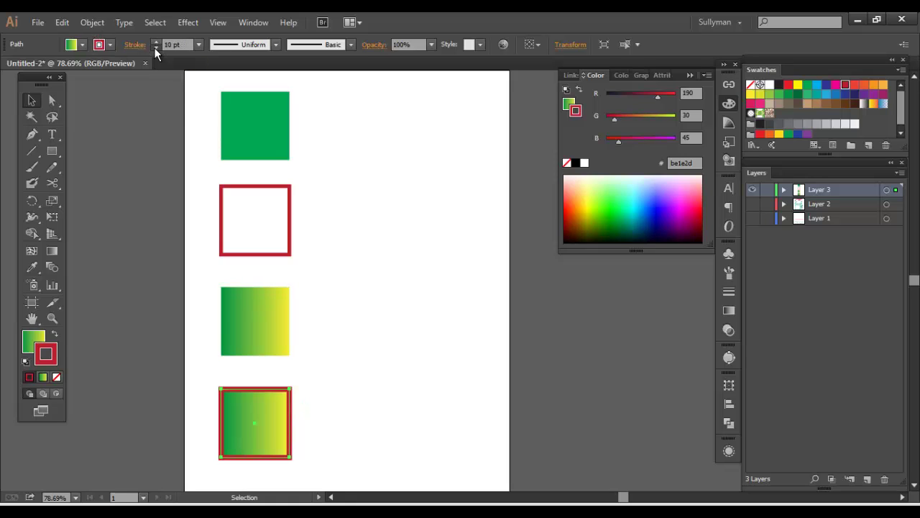
{"action": "left_click", "coordinate": [155, 48]}
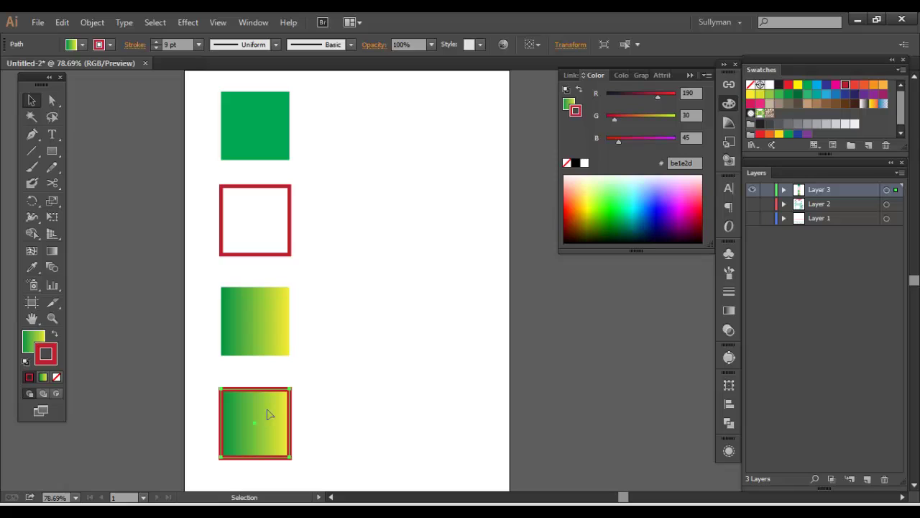
Step: Replace the bottom square's gradient fill with solid CMYK cyan, then deselect it
{"action": "left_click", "coordinate": [29, 339]}
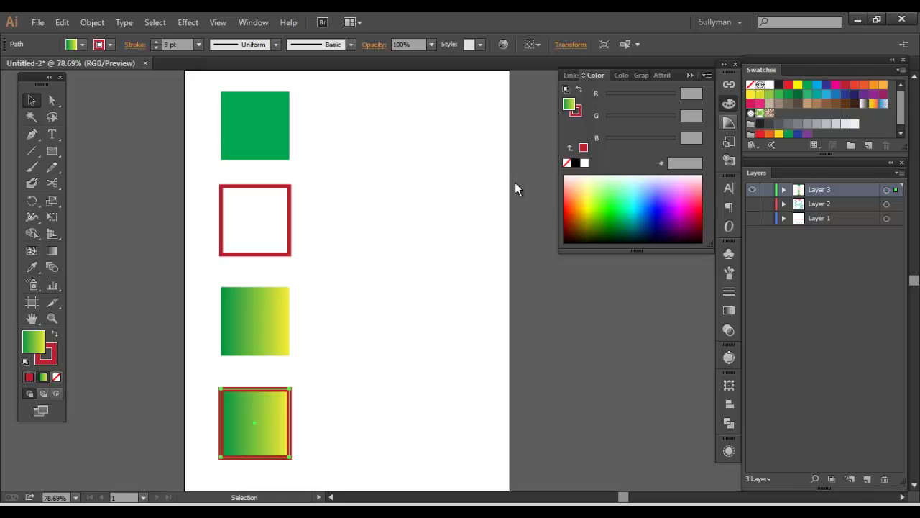
{"action": "left_click", "coordinate": [30, 376]}
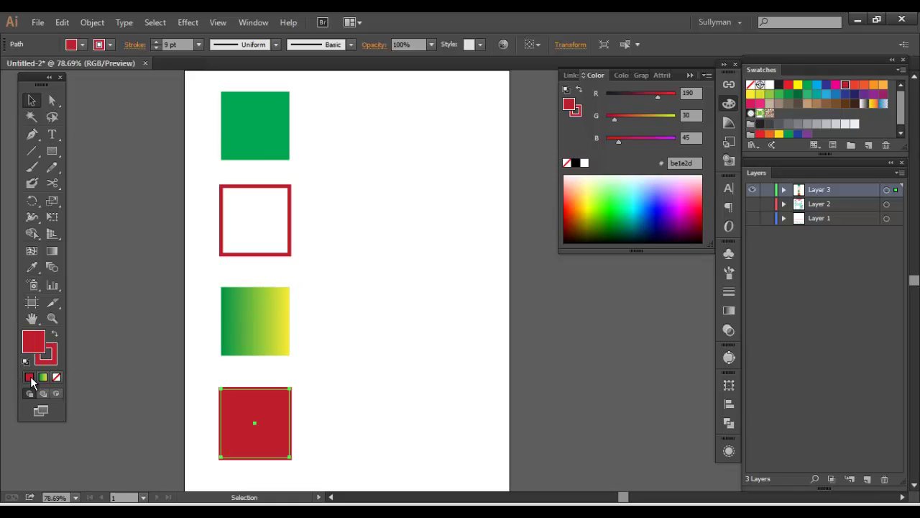
{"action": "left_click", "coordinate": [816, 85]}
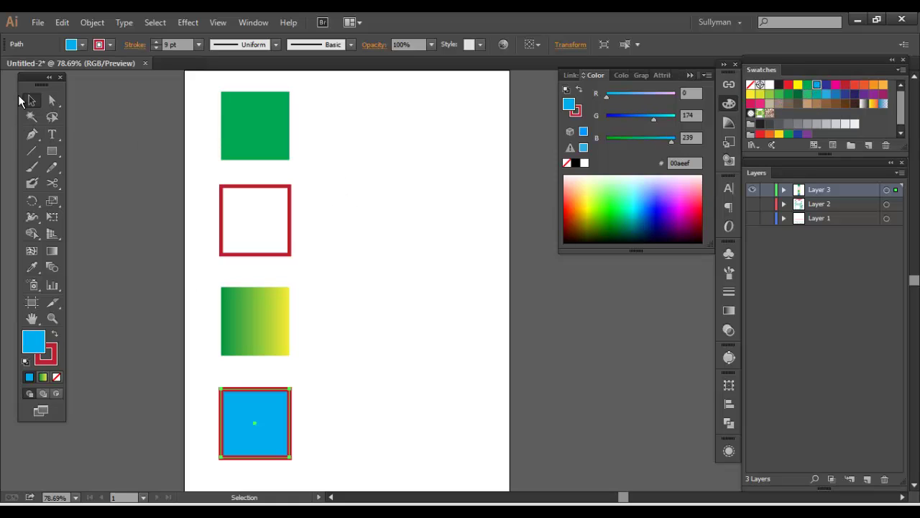
{"action": "left_click", "coordinate": [381, 155]}
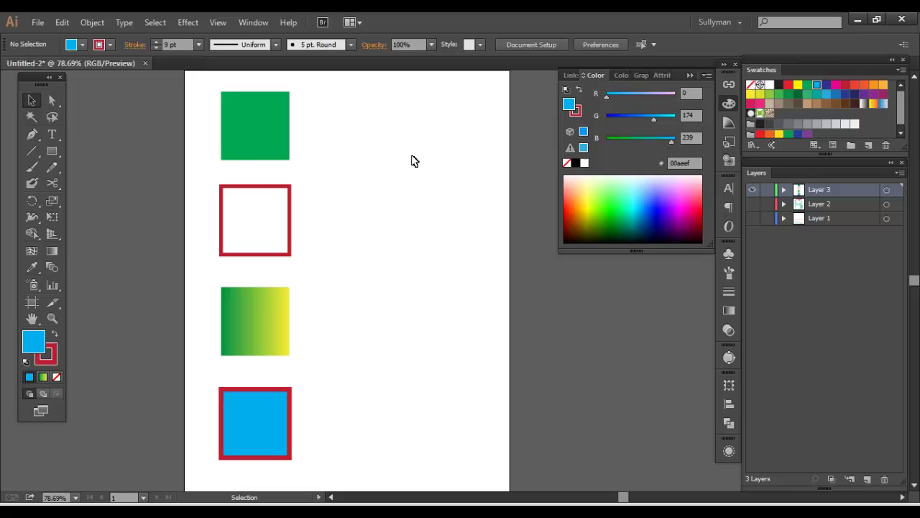
Step: Draw a new cyan rectangle with a red outline and position it right of the hollow square
{"action": "left_click", "coordinate": [52, 152]}
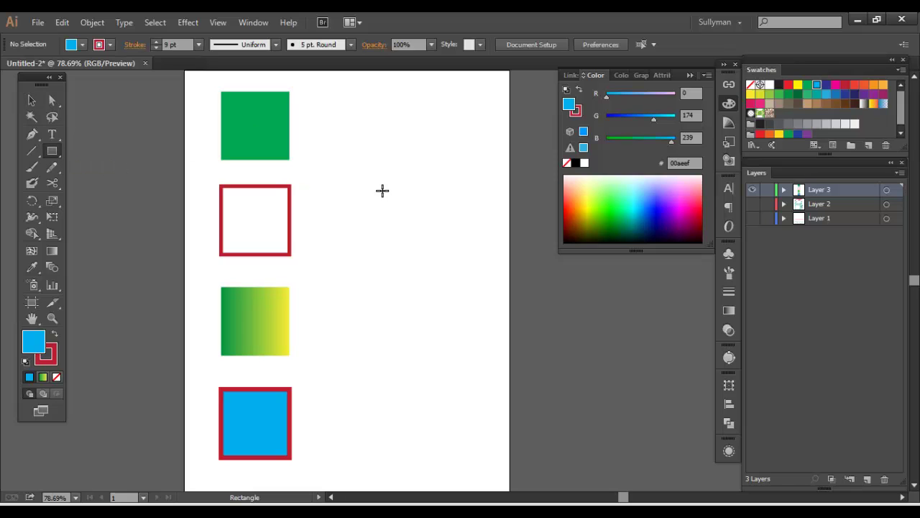
{"action": "mouse_move", "coordinate": [370, 152]}
{"action": "left_mouse_down"}
{"action": "mouse_move", "coordinate": [479, 319]}
{"action": "mouse_move", "coordinate": [492, 241]}
{"action": "left_mouse_up"}
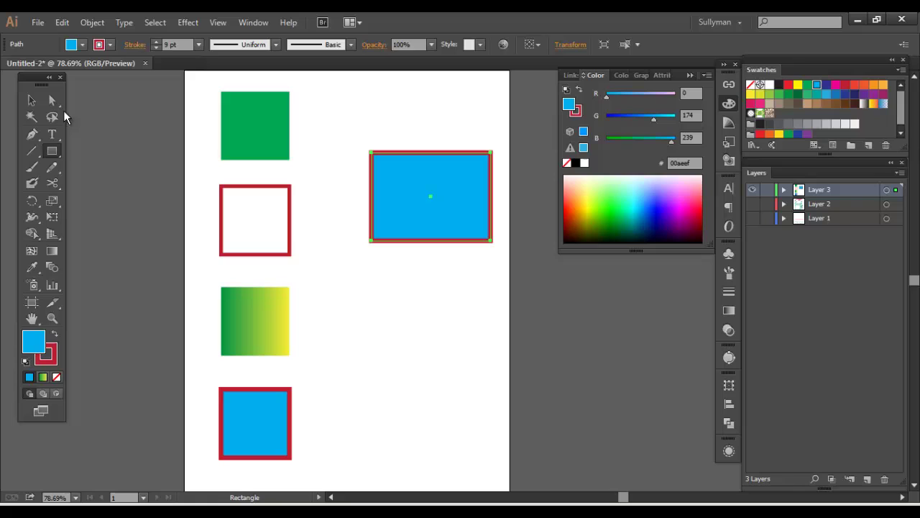
{"action": "left_click", "coordinate": [31, 100]}
{"action": "left_click_drag", "start_coordinate": [403, 152], "coordinate": [375, 190]}
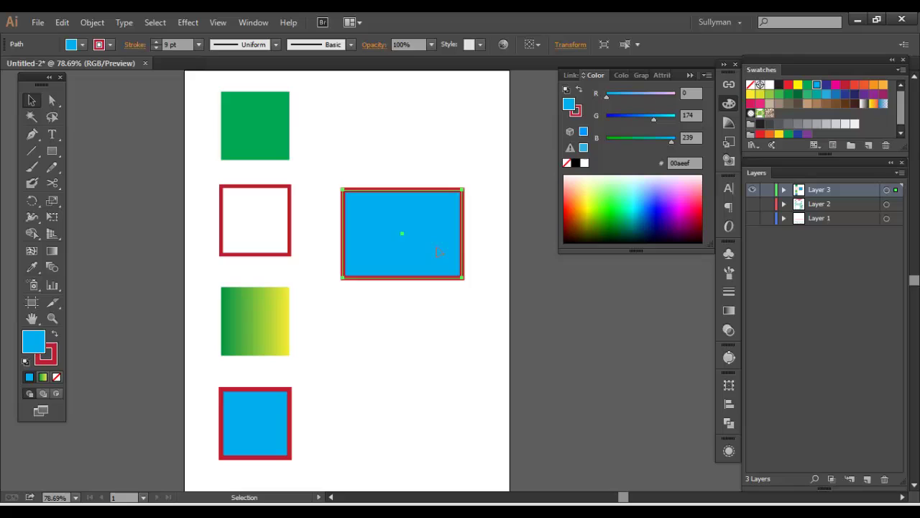
{"action": "mouse_move", "coordinate": [438, 231]}
{"action": "left_mouse_down"}
{"action": "mouse_move", "coordinate": [433, 141]}
{"action": "mouse_move", "coordinate": [440, 225]}
{"action": "left_mouse_up"}
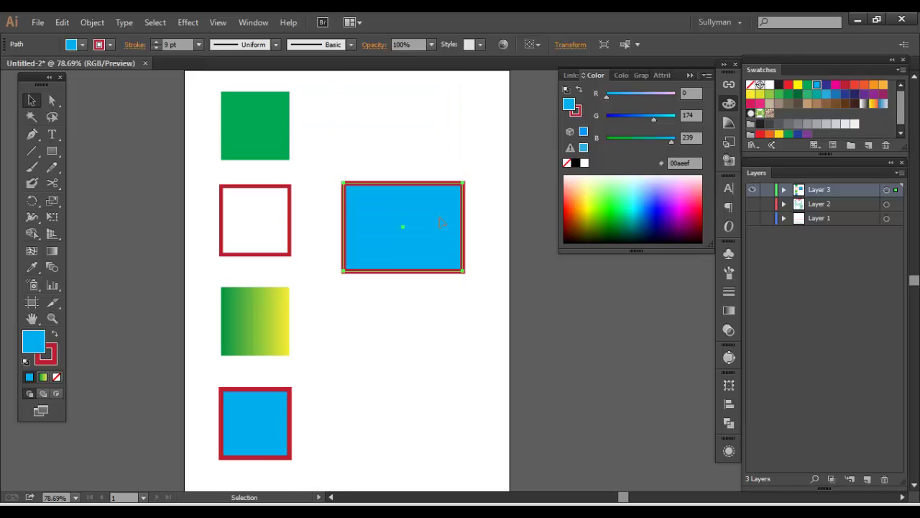